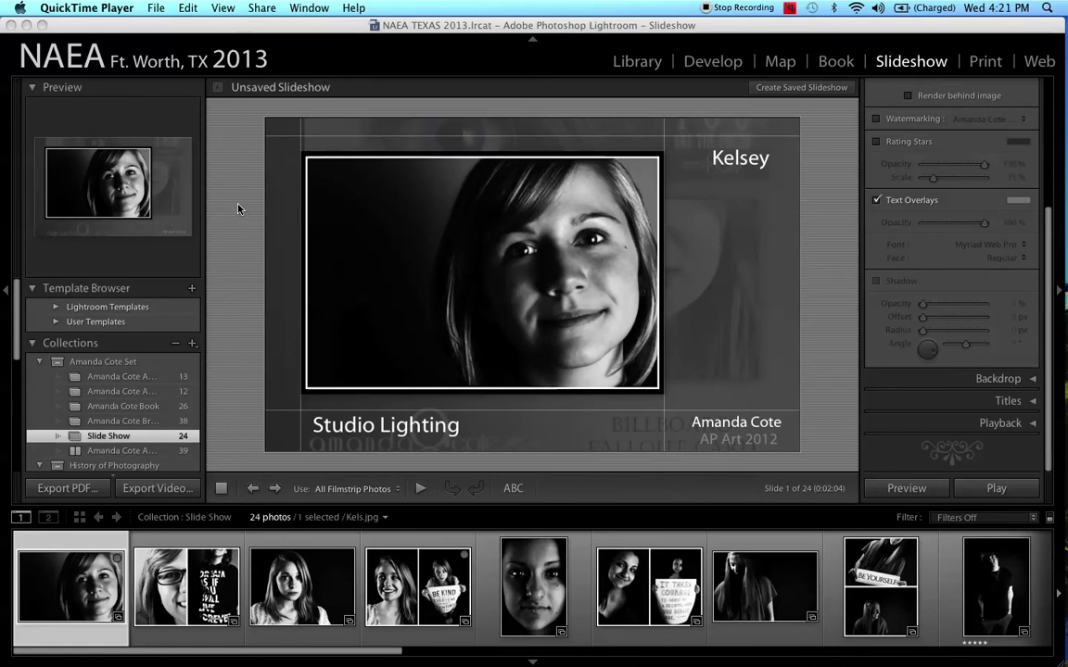
Step: Collapse the Overlays panel so the Backdrop, Titles and Playback sections are listed
drag(1049, 283, 1042, 139)
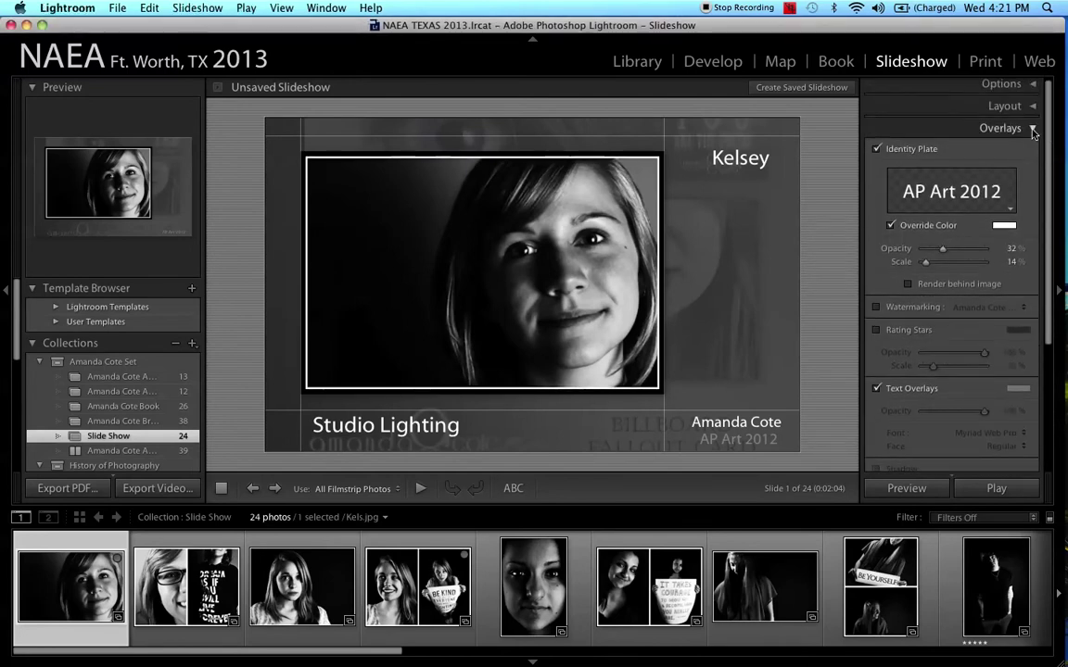
click(1033, 131)
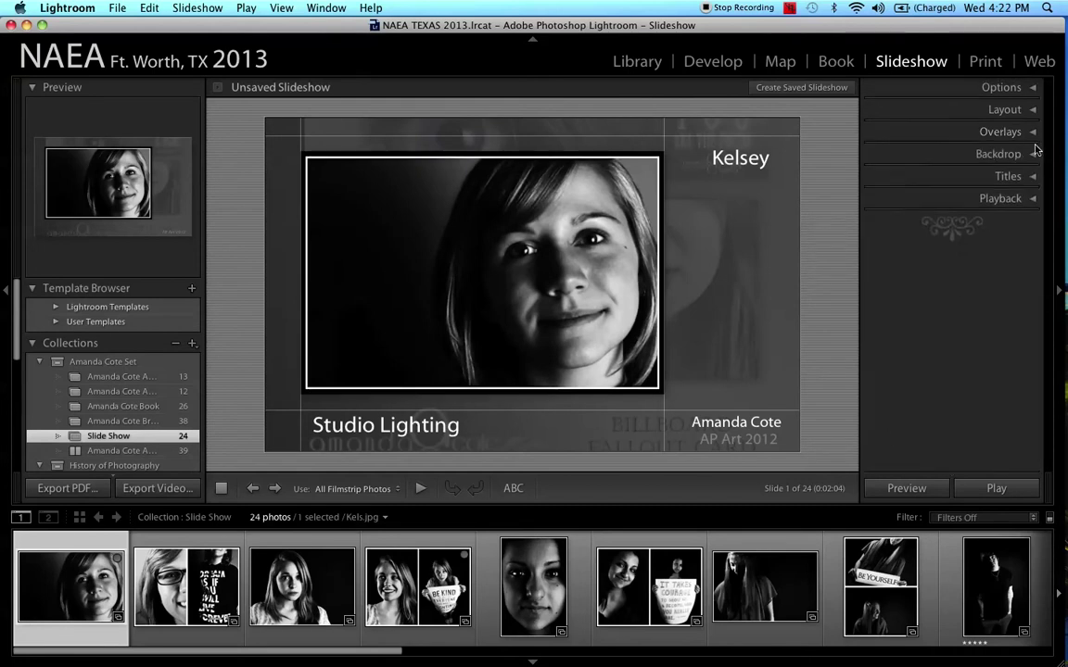
Step: Expand the Backdrop panel and turn off Background Image
click(1033, 154)
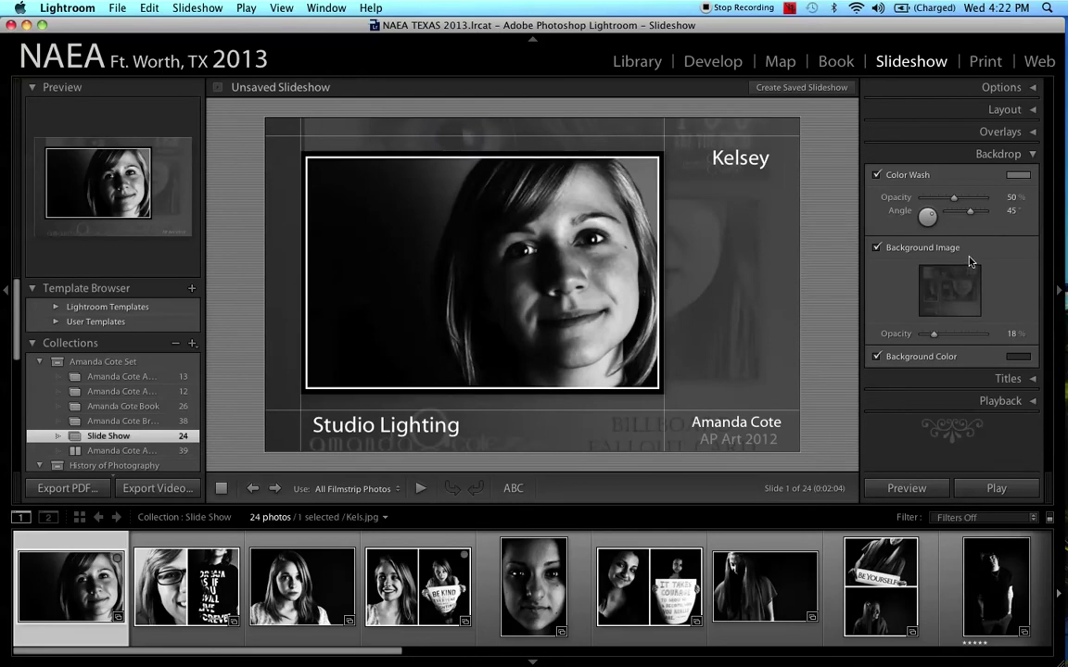
click(877, 248)
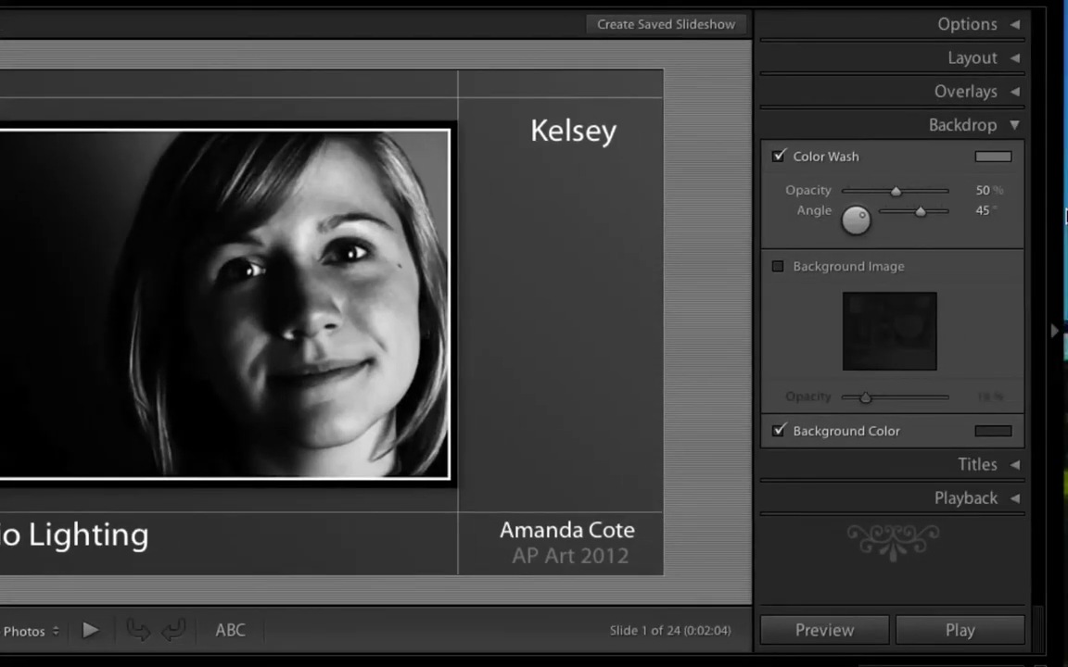
Step: Toggle the color wash off and on, then try mid grey and blue tints
click(779, 157)
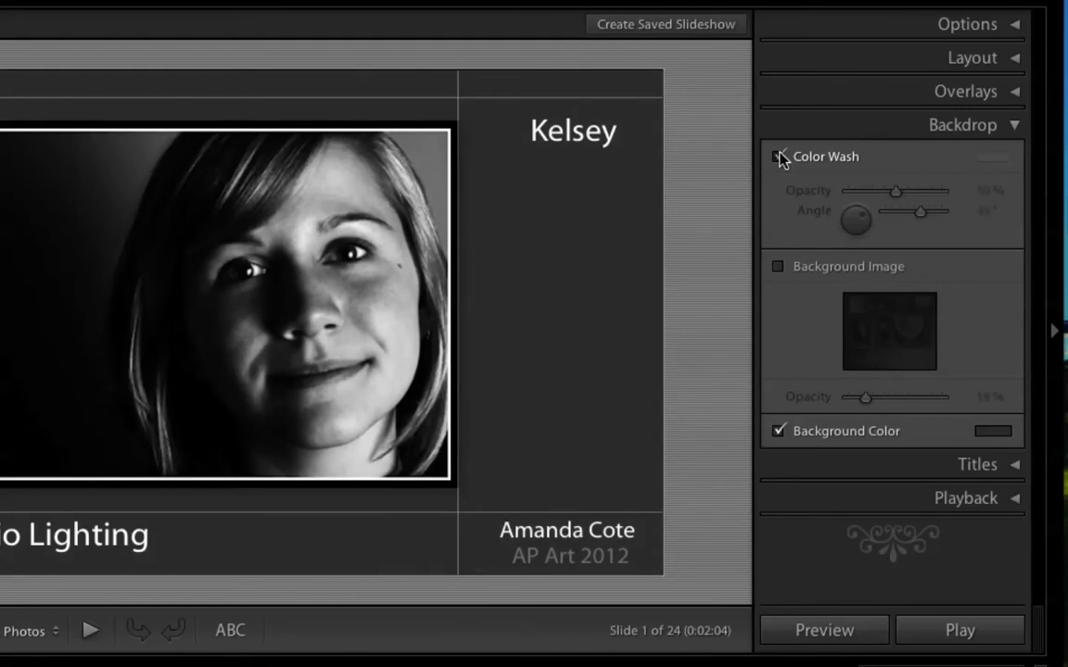
click(779, 157)
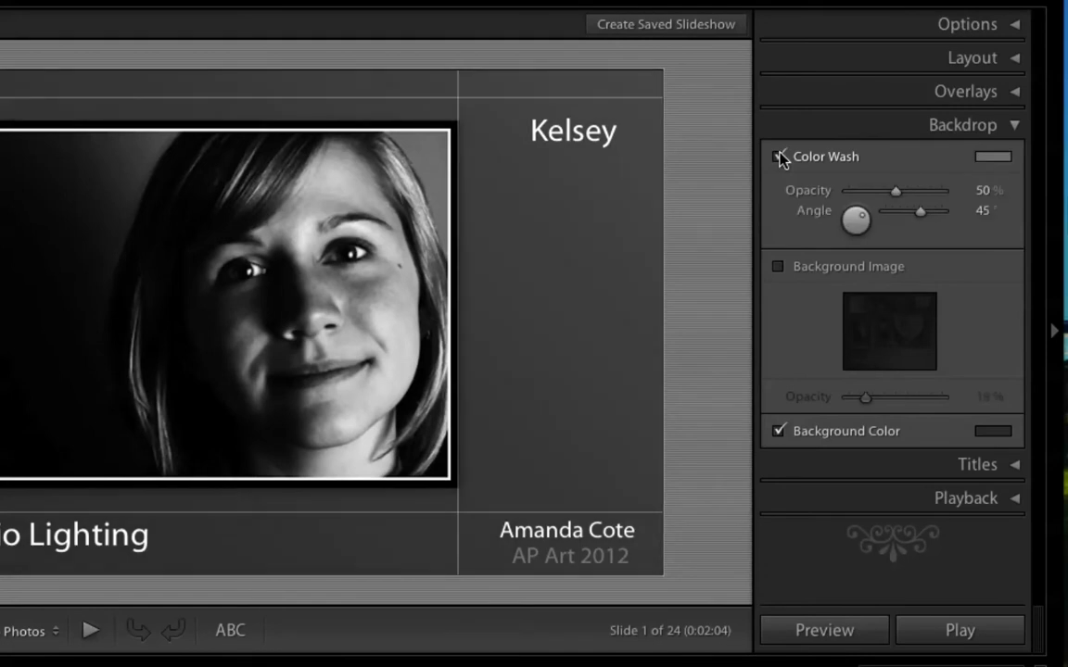
click(993, 158)
click(823, 200)
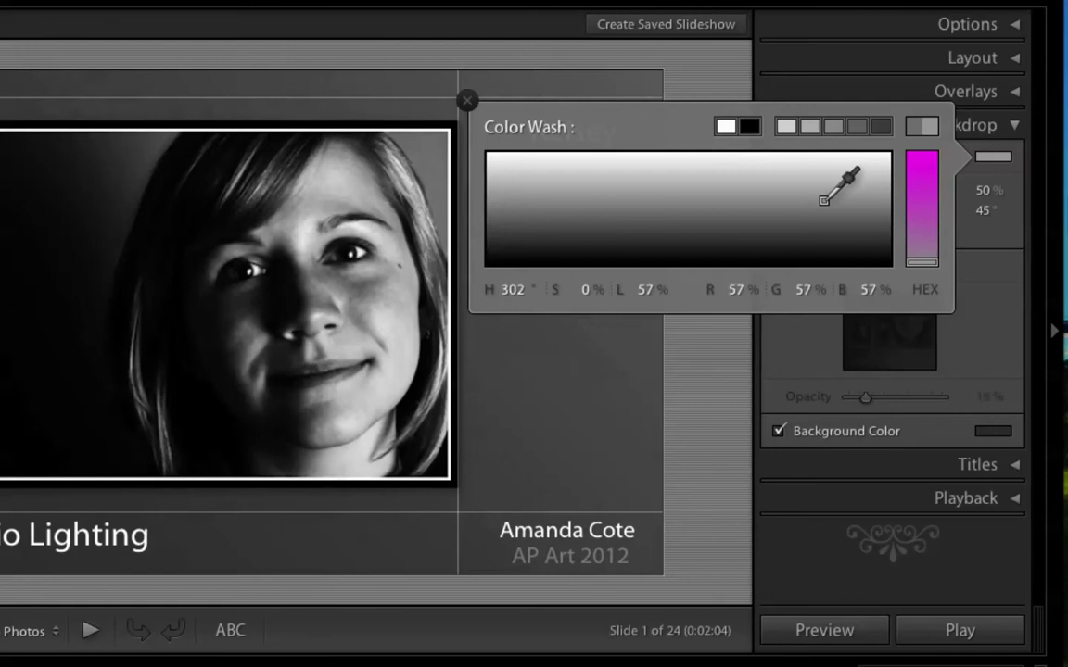
click(710, 215)
Step: Try violet and green tints, then sample a 71% light neutral grey and close the picker
click(764, 184)
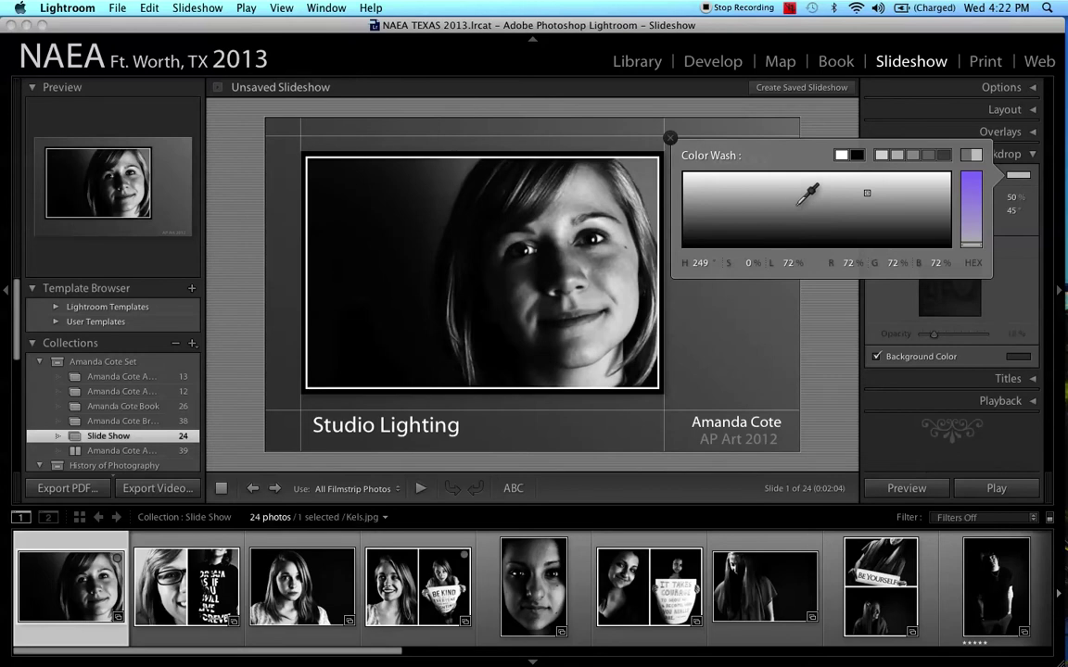
click(796, 204)
mouse_move(795, 204)
mouse_down()
mouse_move(691, 185)
mouse_move(603, 195)
mouse_move(641, 213)
mouse_move(509, 192)
mouse_move(526, 187)
mouse_move(589, 197)
mouse_move(521, 192)
mouse_move(508, 206)
mouse_move(391, 142)
mouse_move(324, 162)
mouse_move(357, 183)
mouse_move(281, 236)
mouse_move(250, 245)
mouse_move(226, 209)
mouse_move(231, 255)
mouse_move(196, 230)
mouse_move(148, 222)
mouse_move(139, 357)
mouse_move(171, 530)
mouse_move(161, 483)
mouse_move(168, 500)
mouse_move(279, 510)
mouse_move(346, 575)
mouse_move(316, 512)
mouse_move(566, 507)
mouse_move(491, 456)
mouse_move(440, 157)
mouse_move(433, 10)
mouse_move(478, 8)
mouse_move(431, 6)
mouse_move(500, 6)
mouse_up()
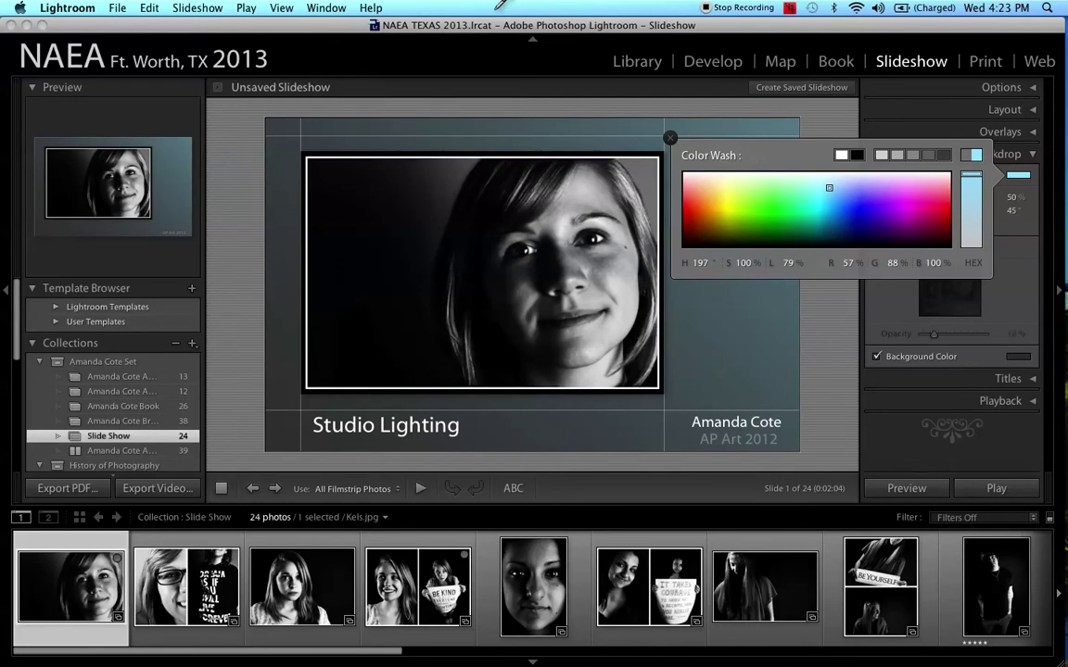
drag(501, 6, 765, 193)
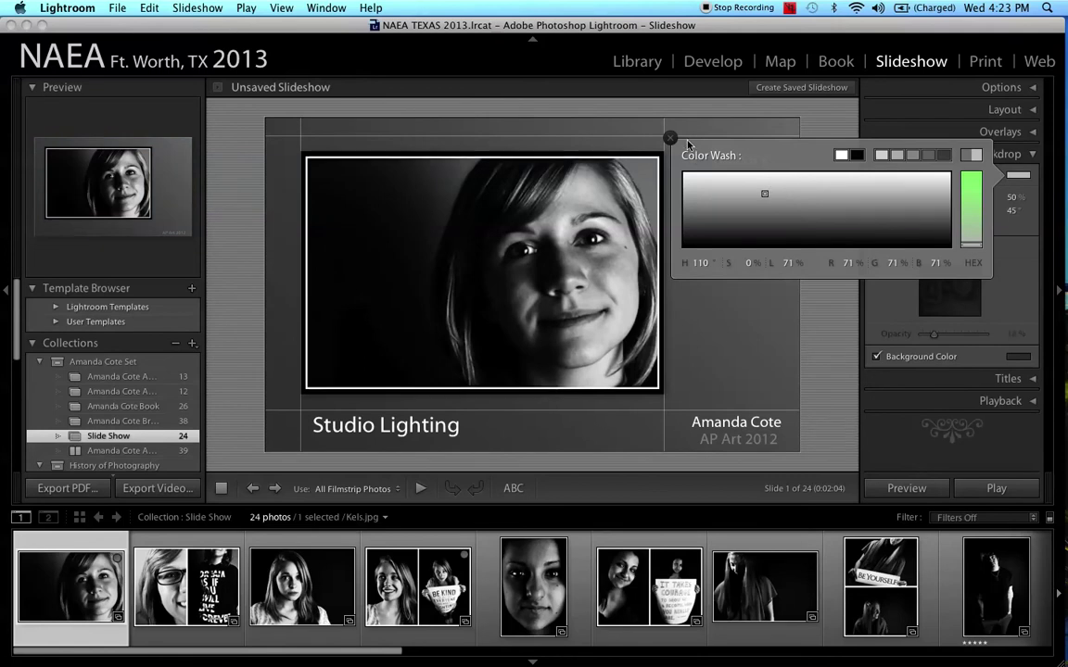
click(671, 140)
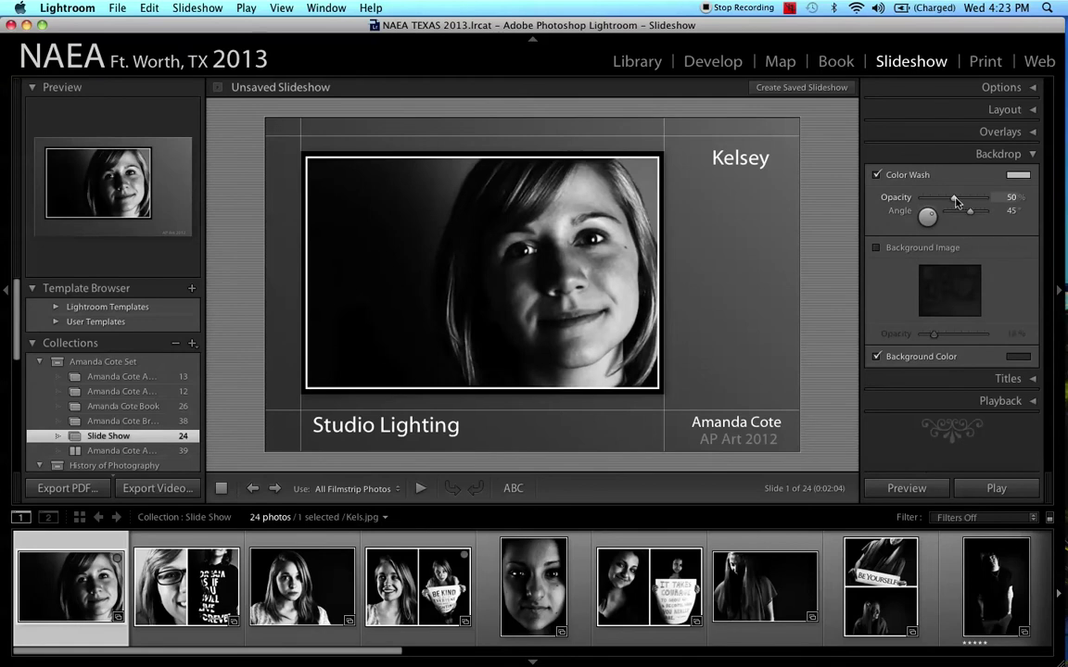
Step: Raise the color wash opacity to 69% and re-enable Background Image at 18%
mouse_move(972, 198)
mouse_down()
mouse_move(960, 203)
mouse_move(968, 206)
mouse_up()
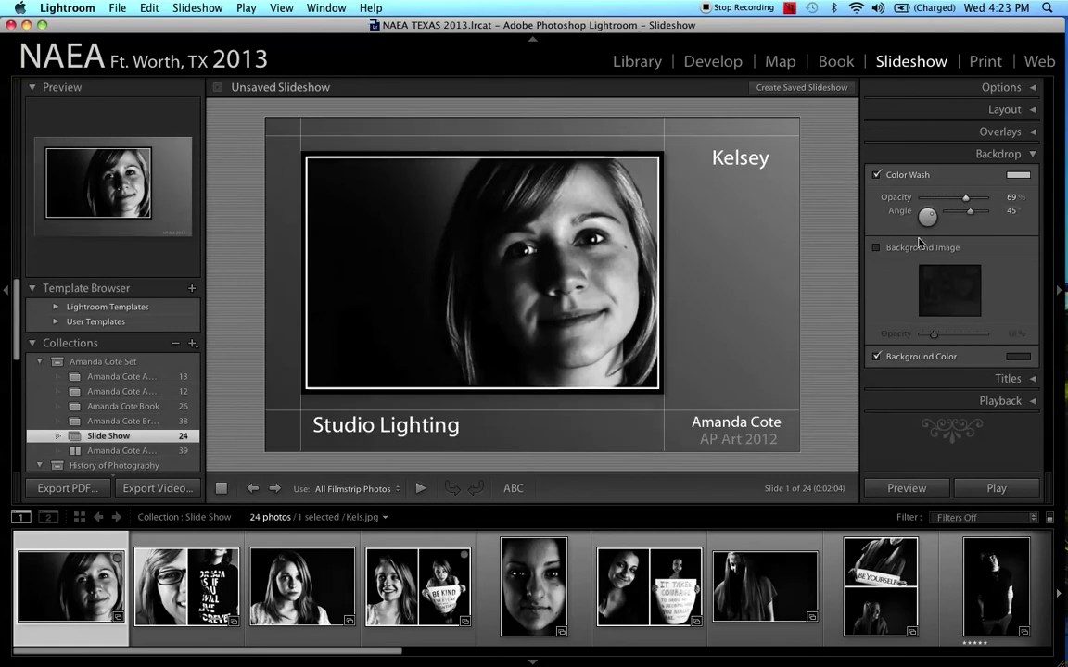
click(876, 248)
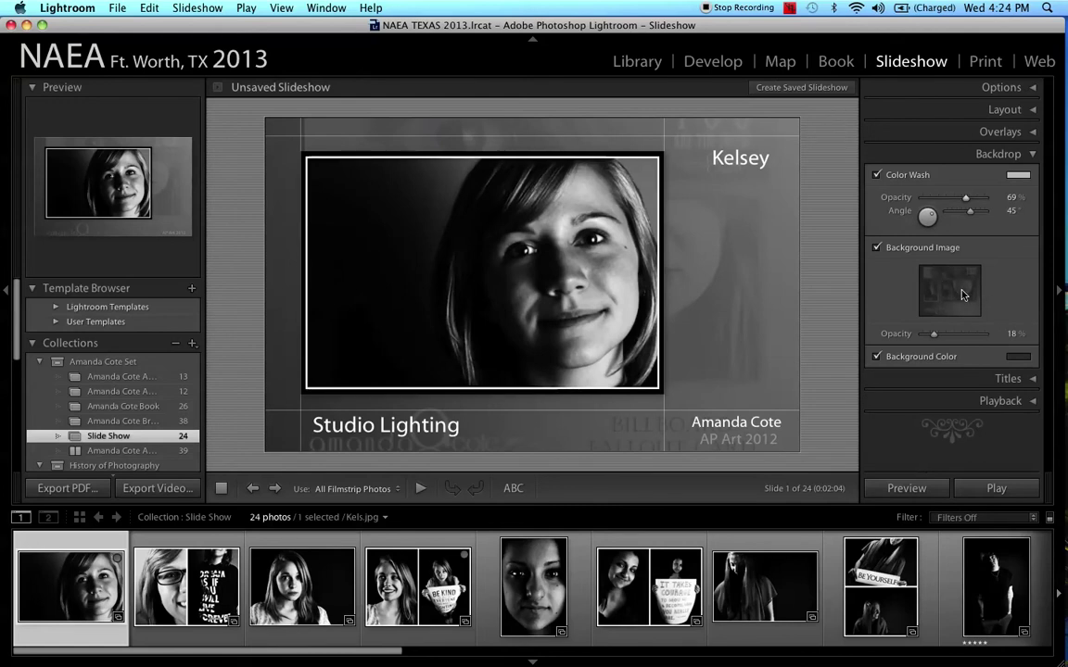
Step: Use slide 7's photo as the backdrop image and preview it on slides 3, 5 and 6
click(765, 586)
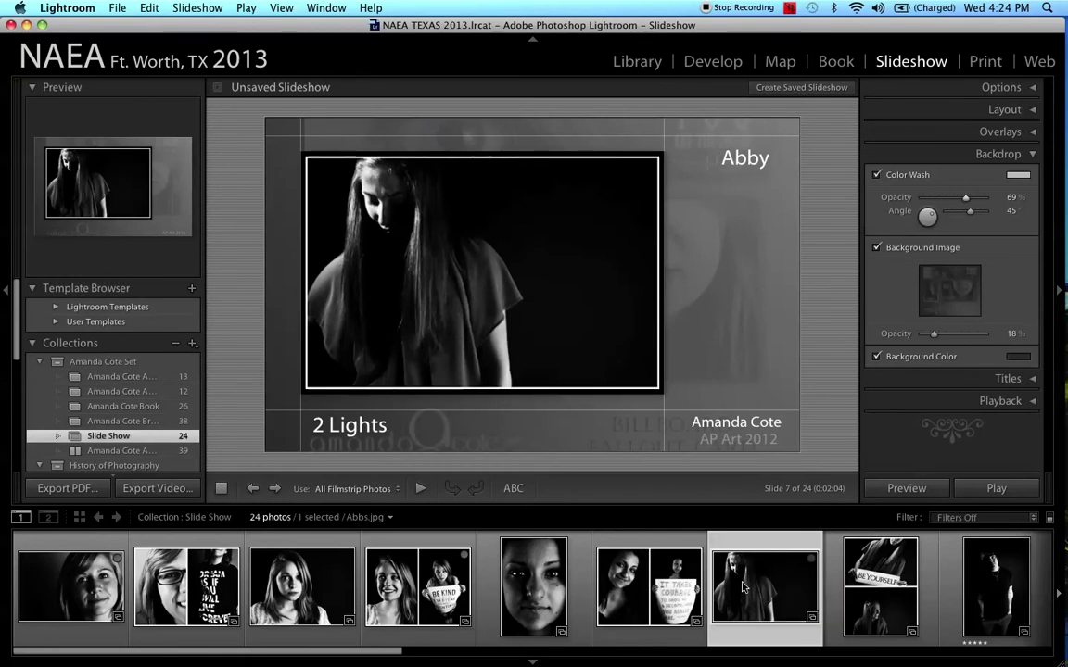
drag(748, 584, 952, 296)
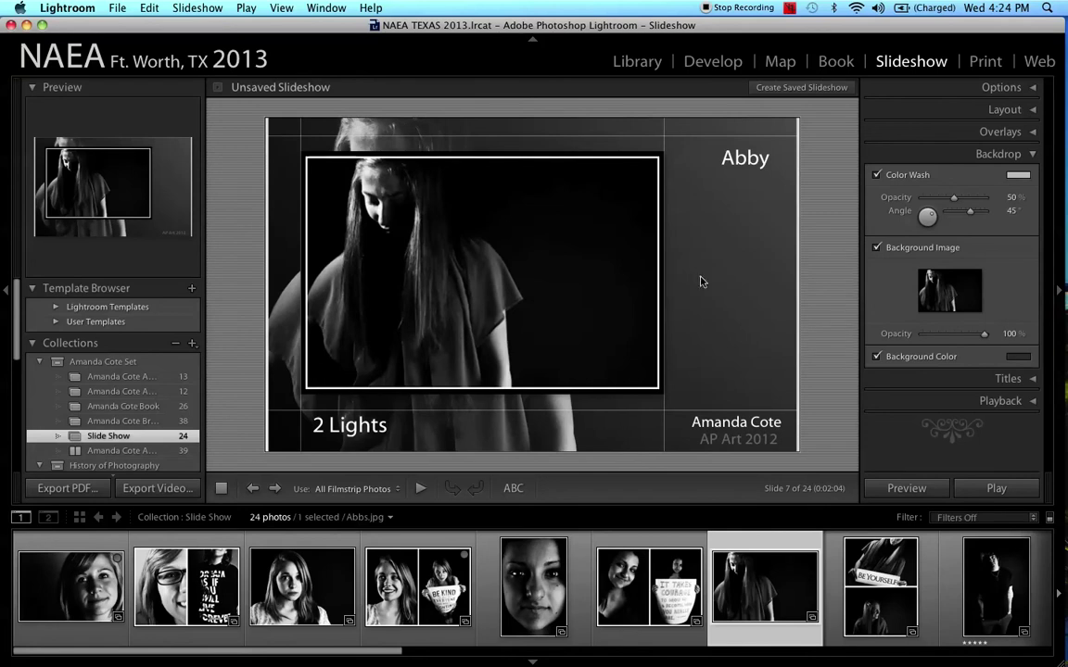
click(542, 546)
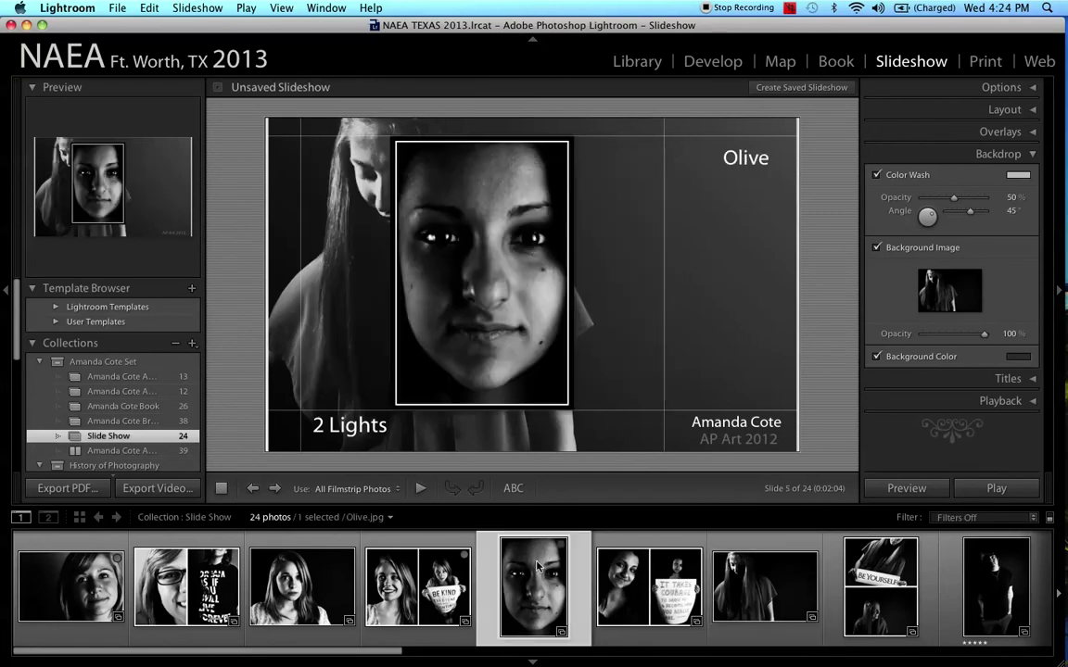
click(405, 591)
click(269, 535)
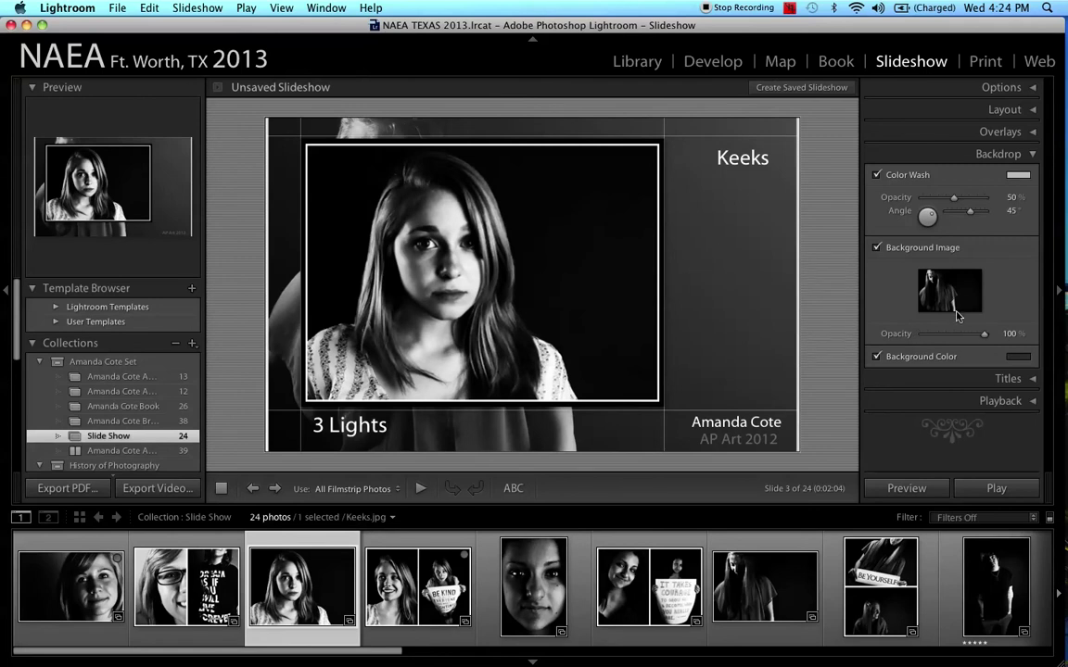
click(691, 589)
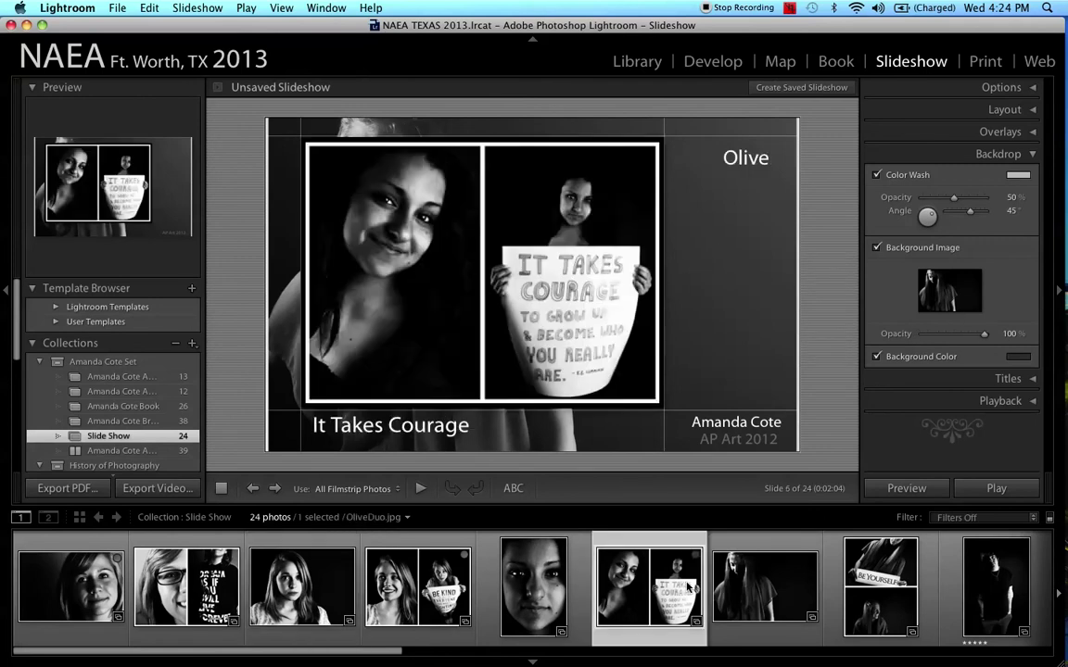
click(536, 607)
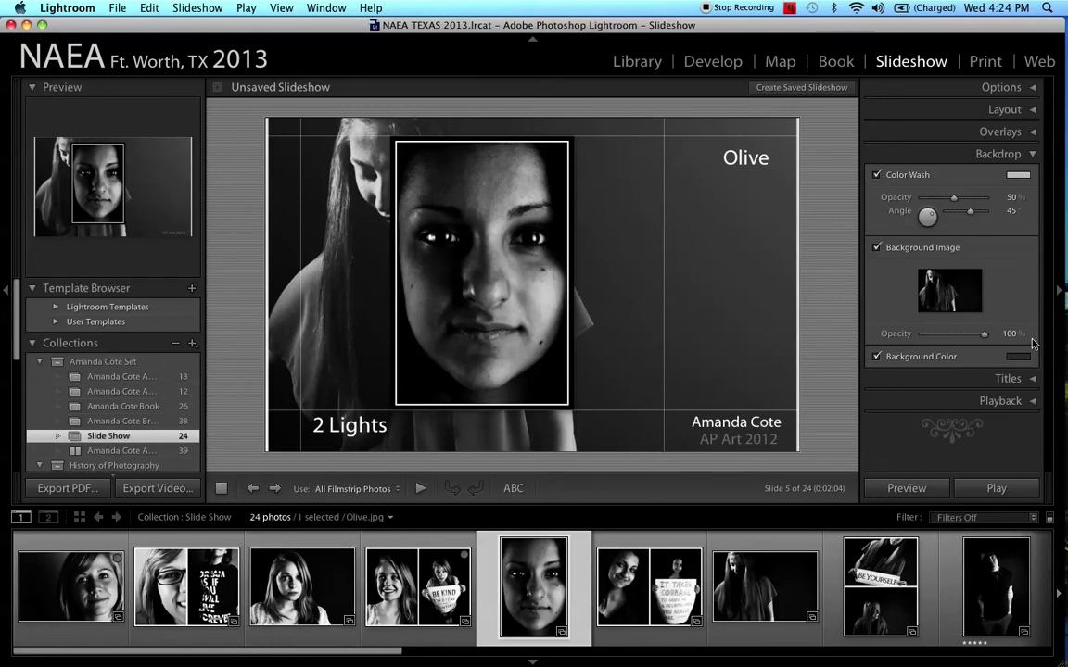
Step: Fade the Background Image opacity from 59% to 34%, then to about 13%
drag(982, 335, 959, 336)
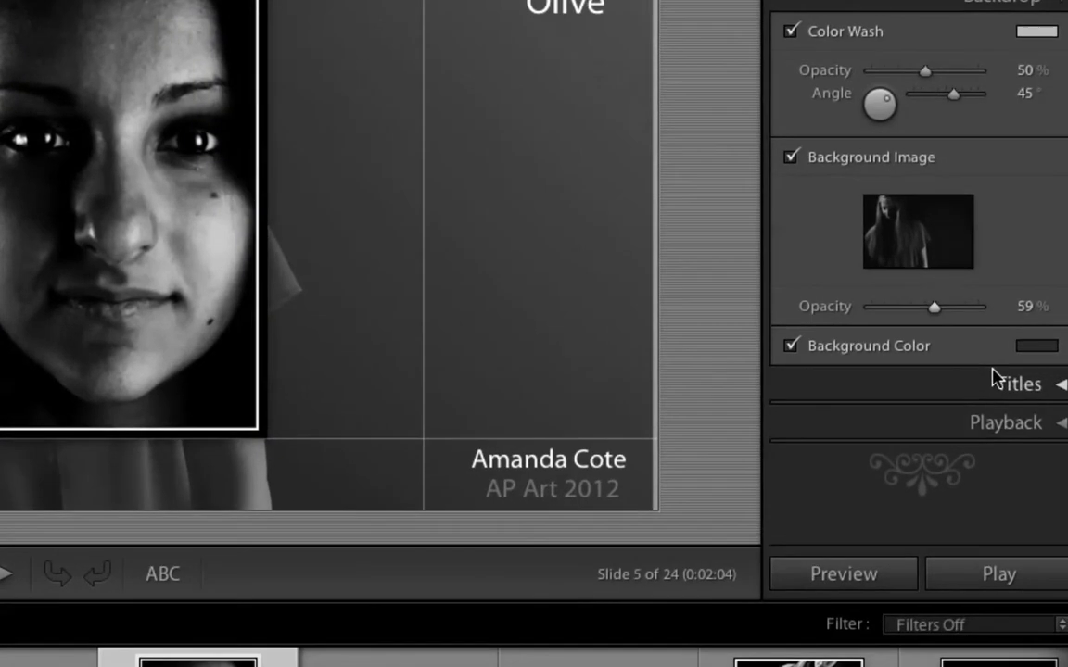
drag(925, 312, 896, 316)
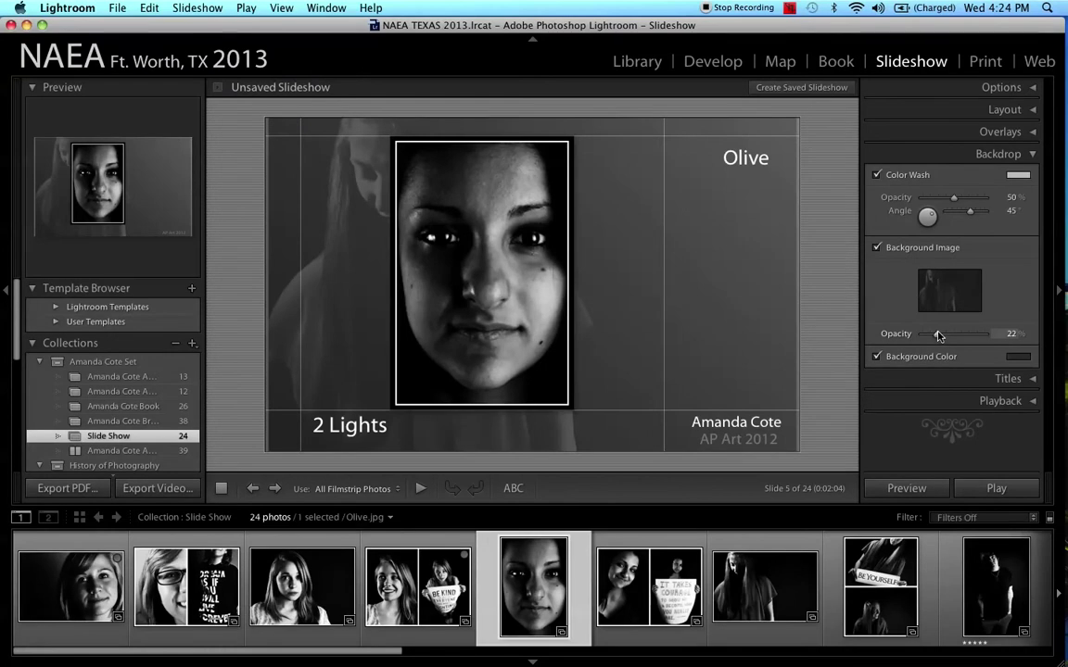
drag(933, 332, 932, 333)
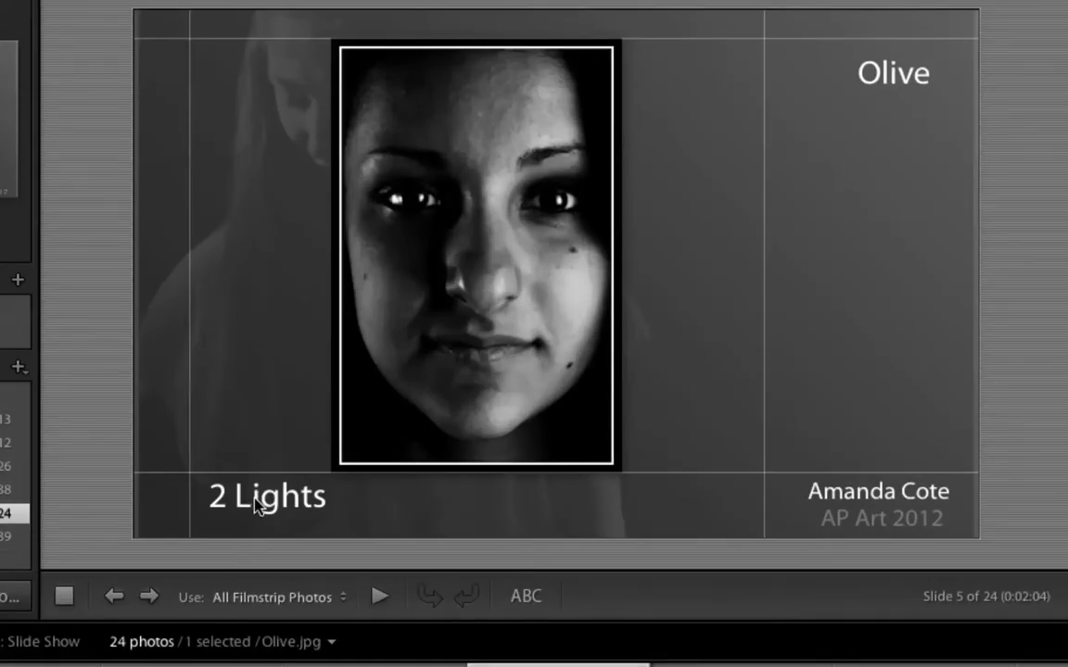
Step: Move the '2 Lights' caption from the lower-left corner to center beneath the photo
right_click(257, 504)
key(Escape)
drag(264, 503, 476, 516)
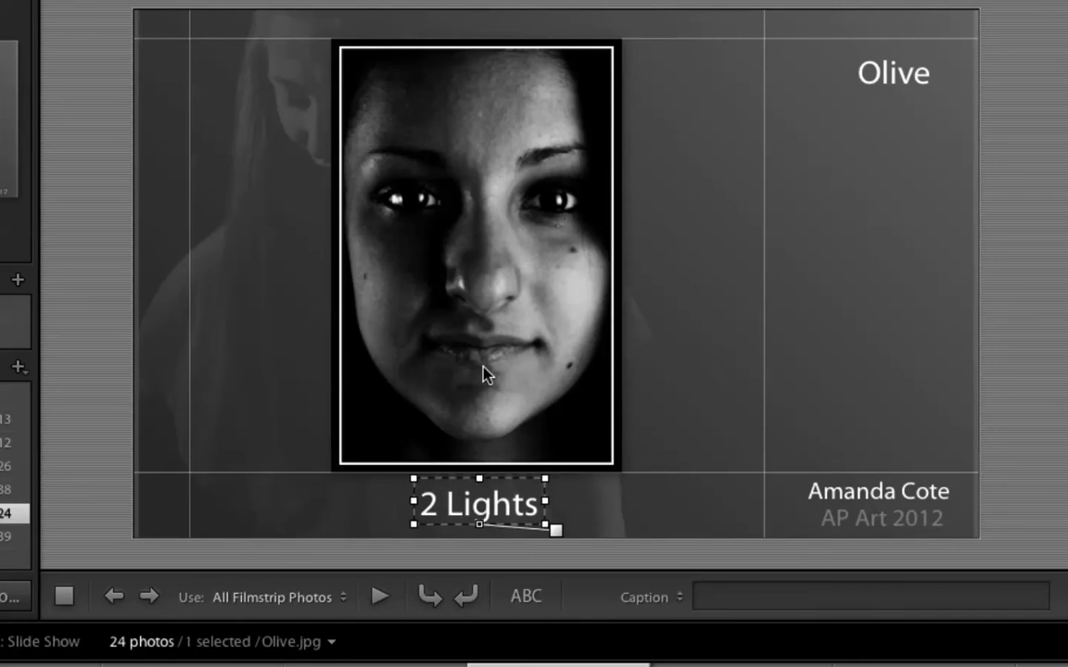
Step: Check captions on the Be Kind, 3 Lights, with T-shirt, Courage and 2 Lights slides, then select Be Yourself's caption
click(664, 402)
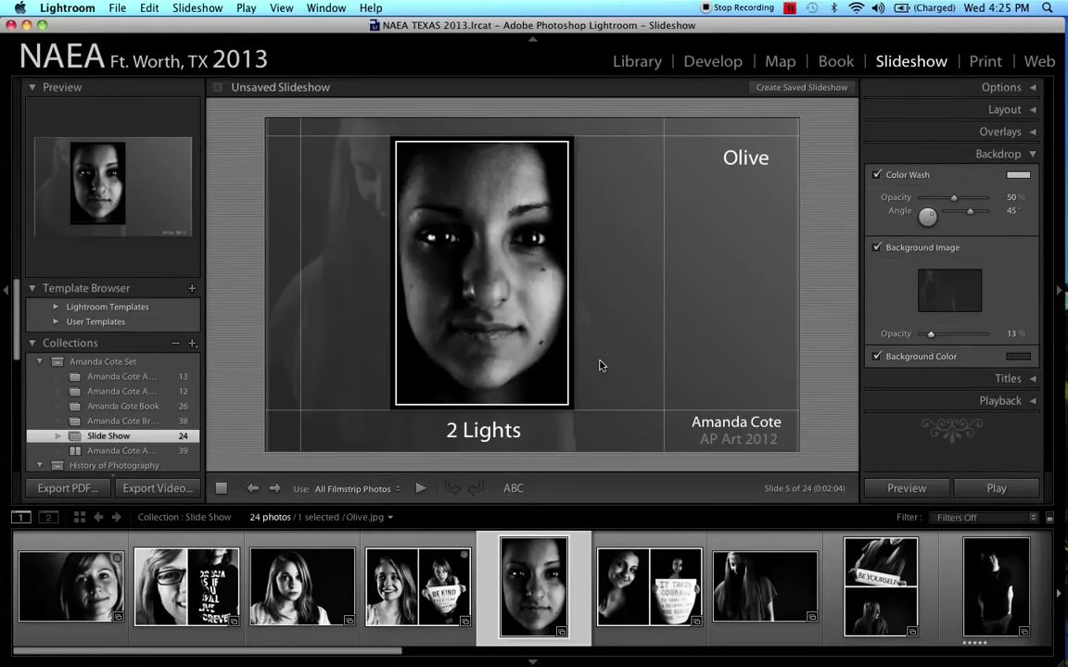
click(424, 596)
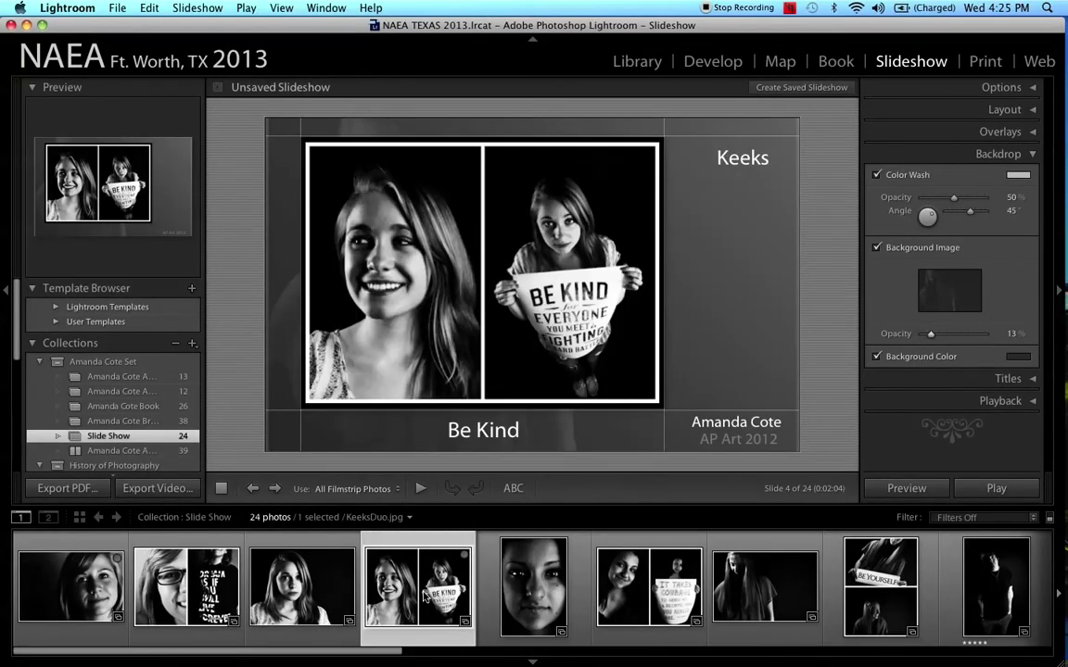
click(315, 587)
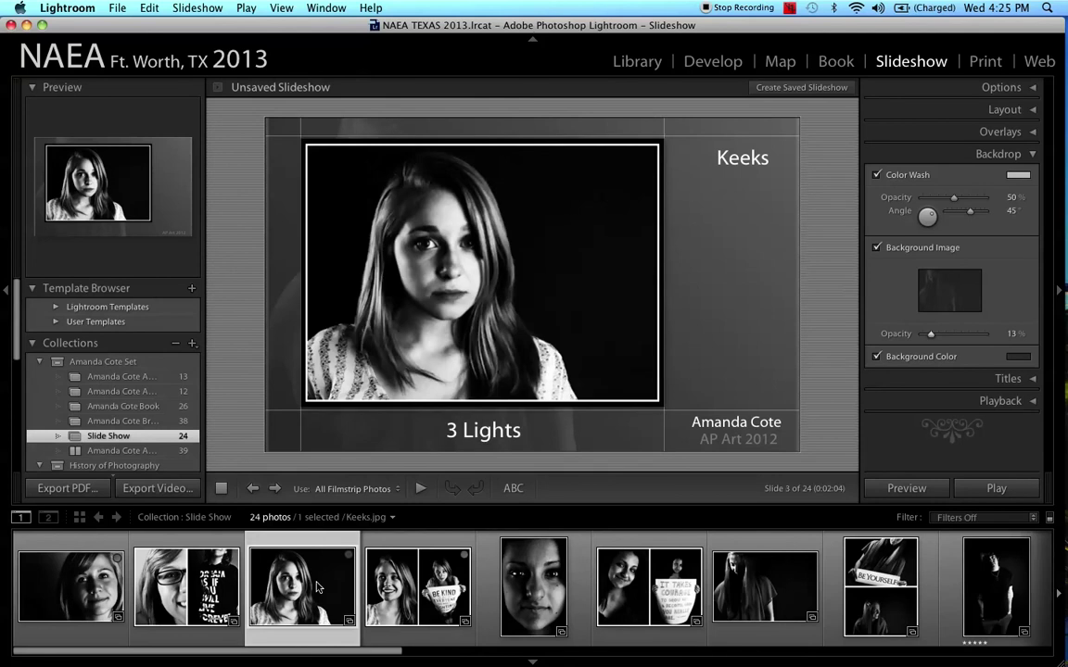
click(193, 584)
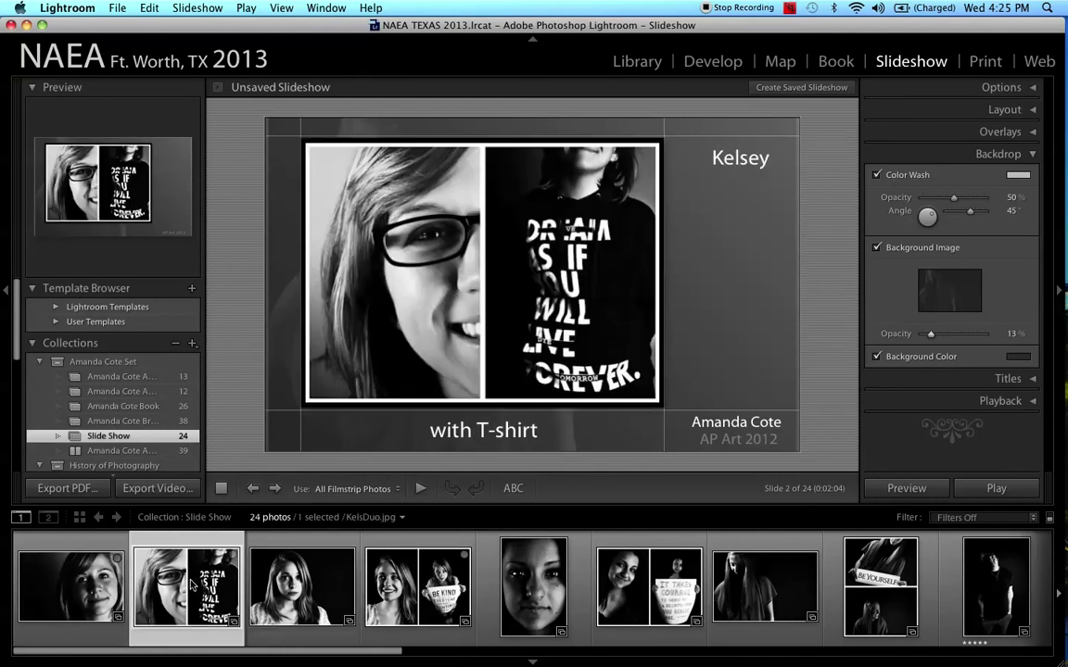
click(637, 582)
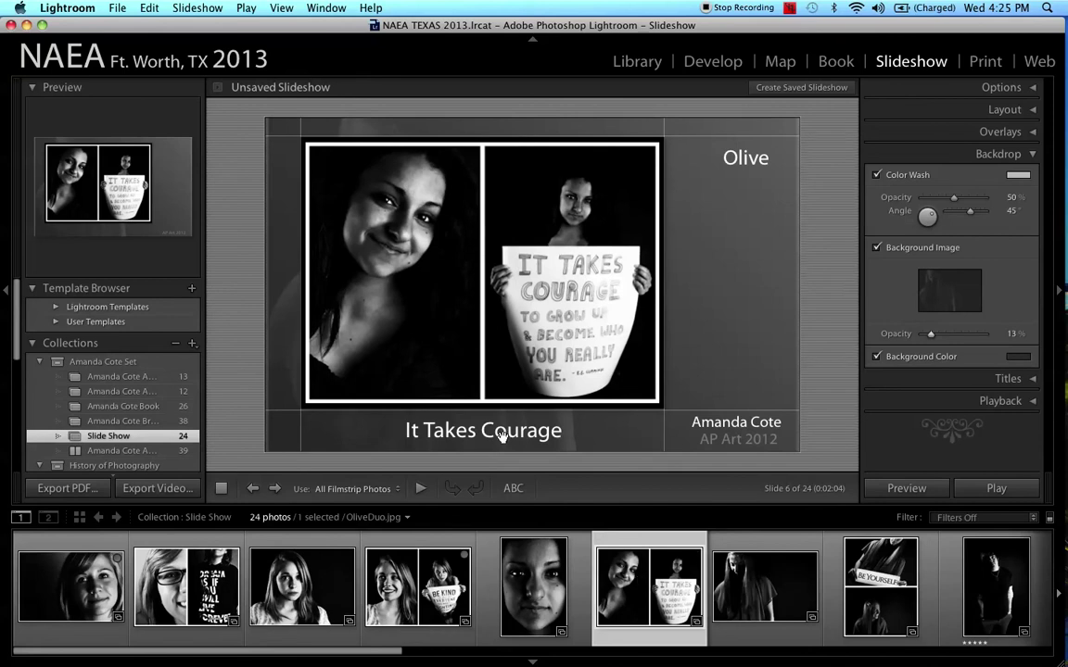
click(758, 586)
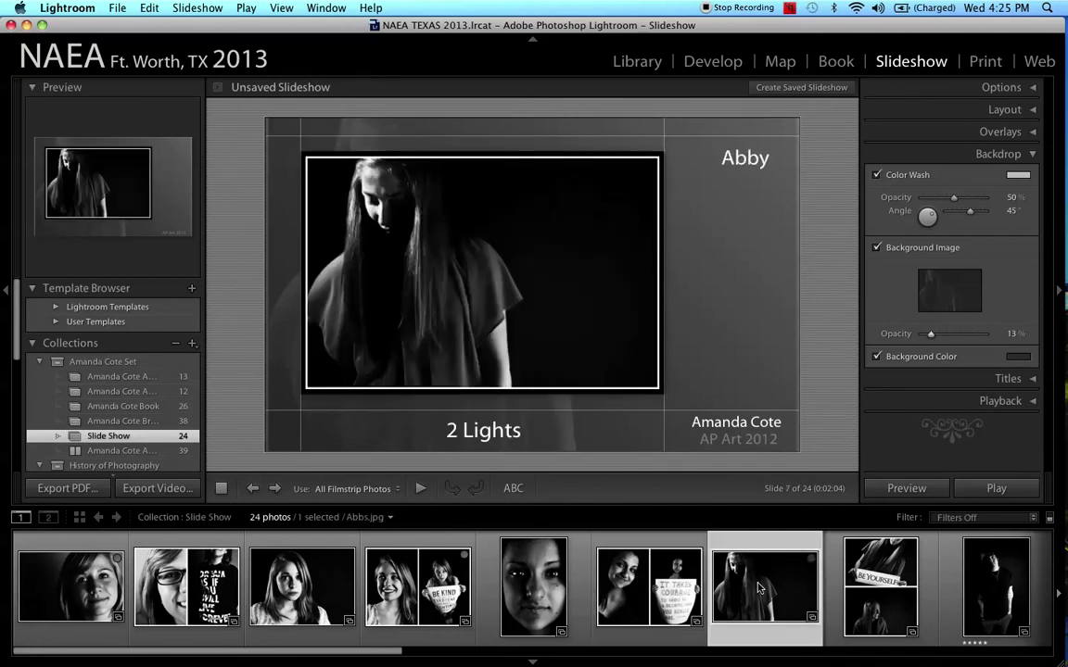
click(881, 595)
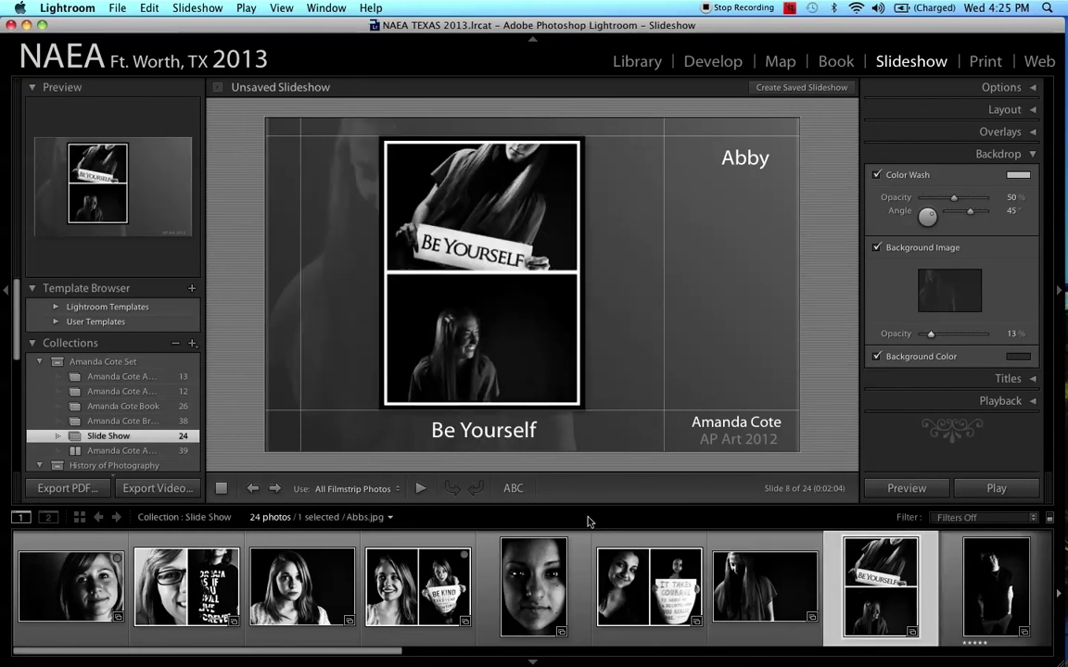
click(516, 429)
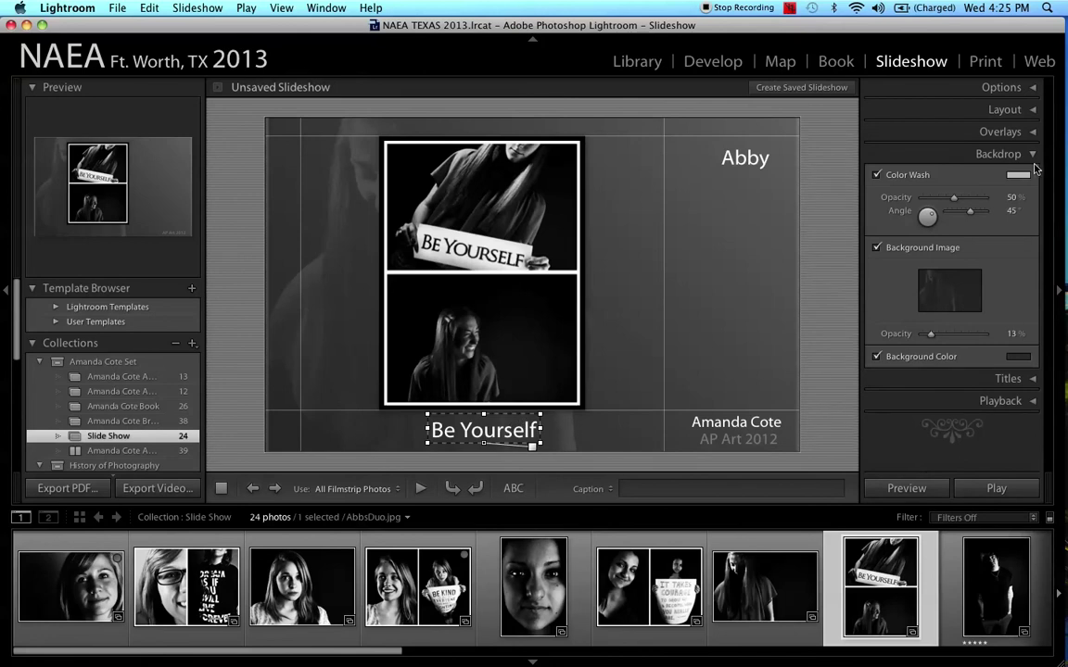
Step: Expand Overlays, lower the Text Overlays opacity to 33%, and deselect the caption
click(1035, 133)
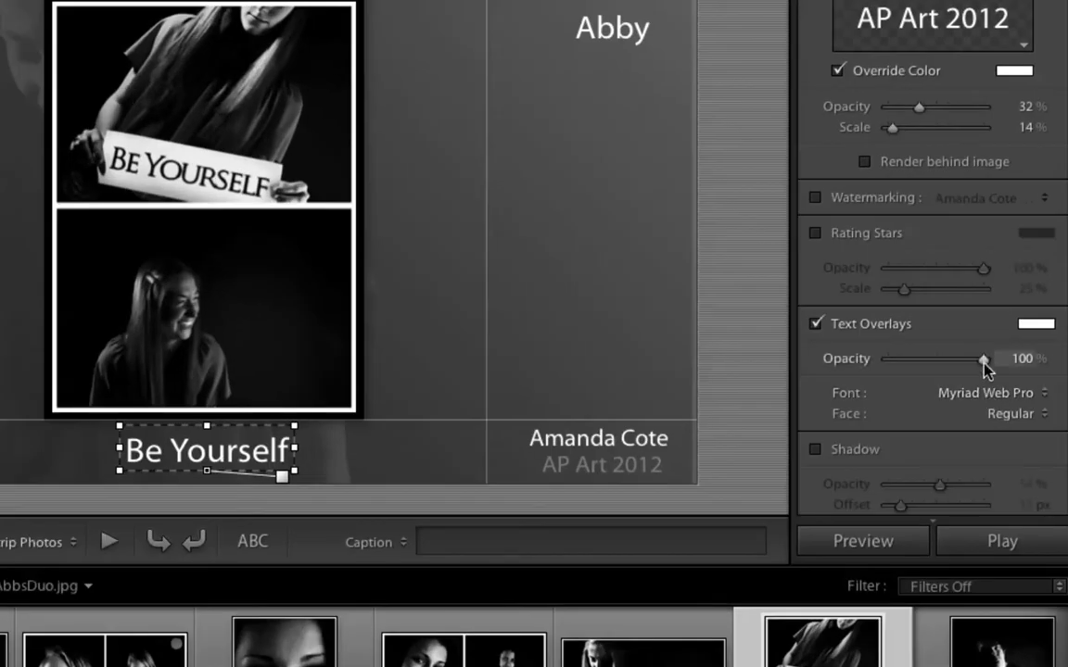
drag(982, 362, 919, 364)
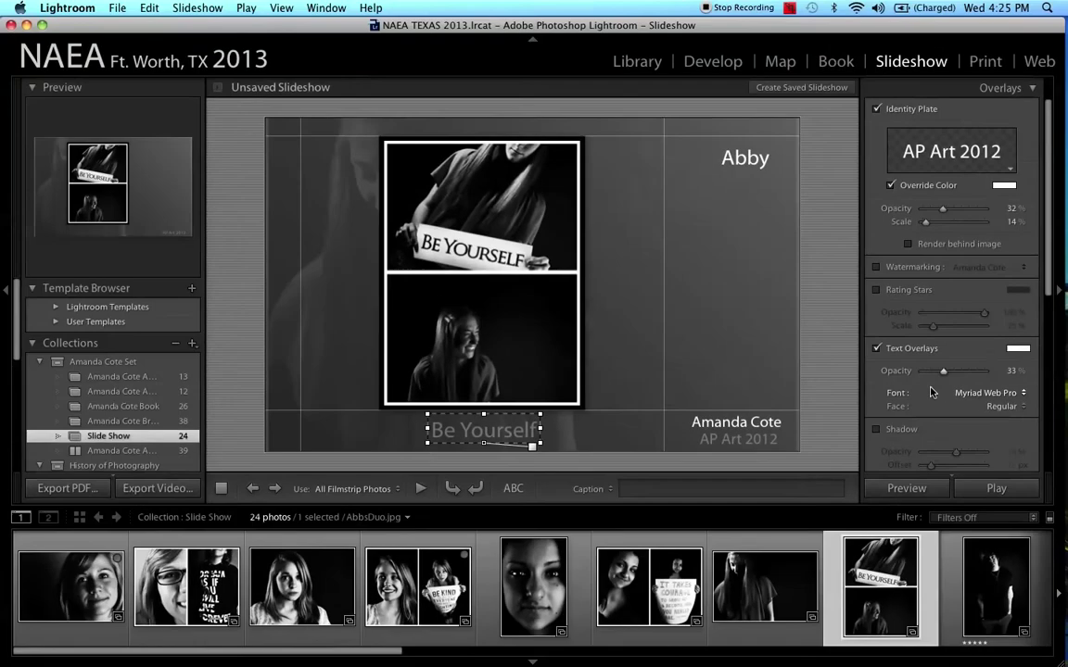
click(591, 343)
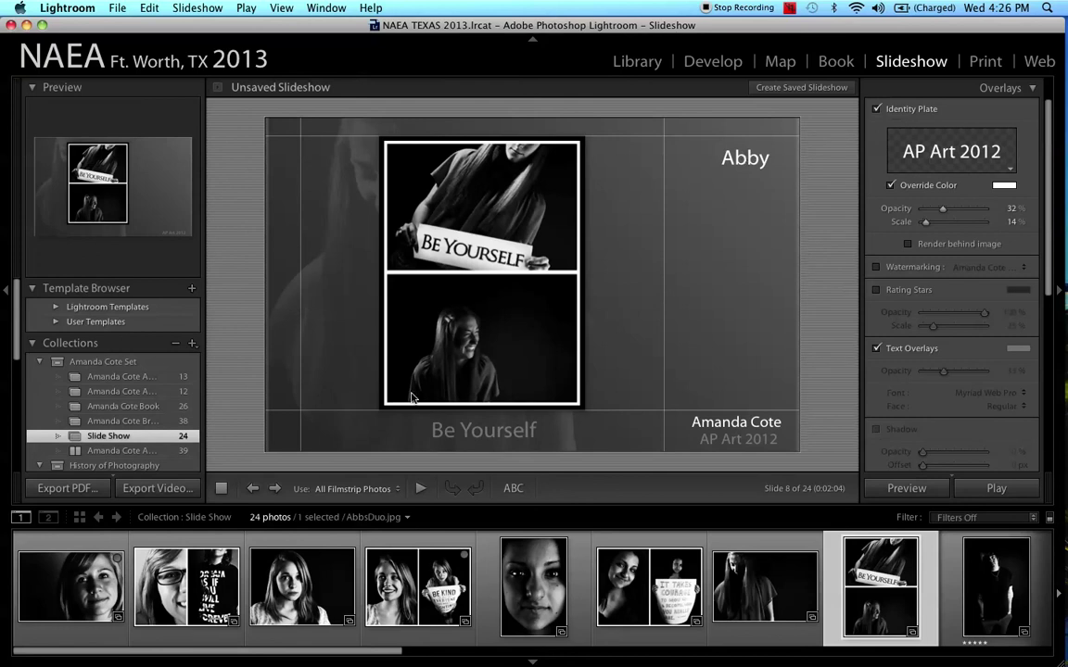
Step: Review the dimmed captions on the Be Kind, 3 Lights and It Takes Courage slides
click(419, 569)
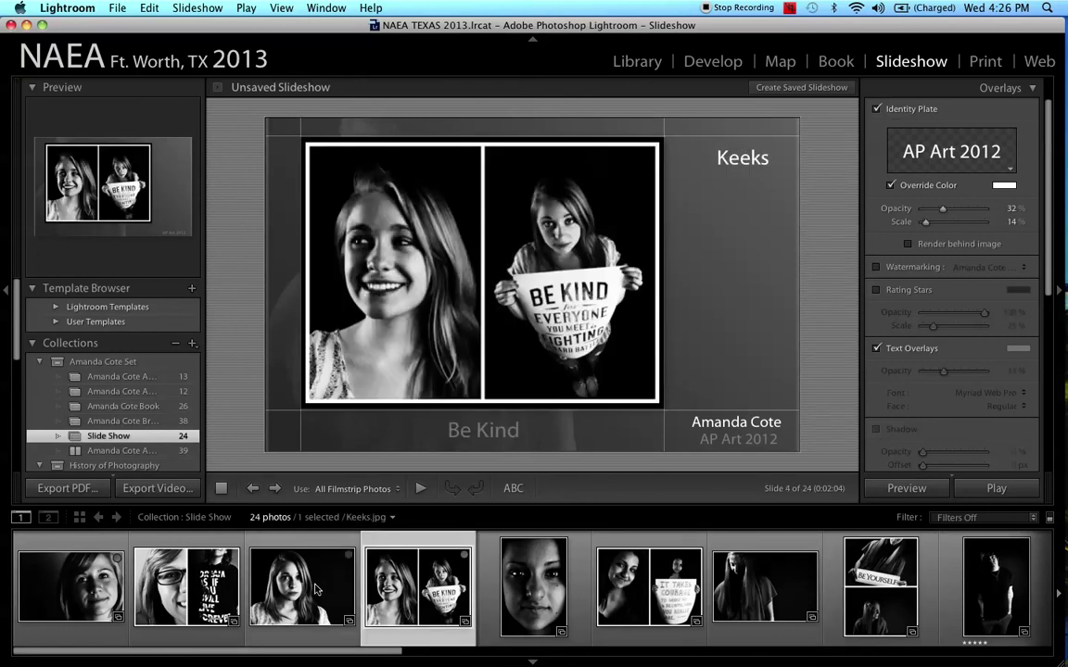
click(292, 560)
click(617, 587)
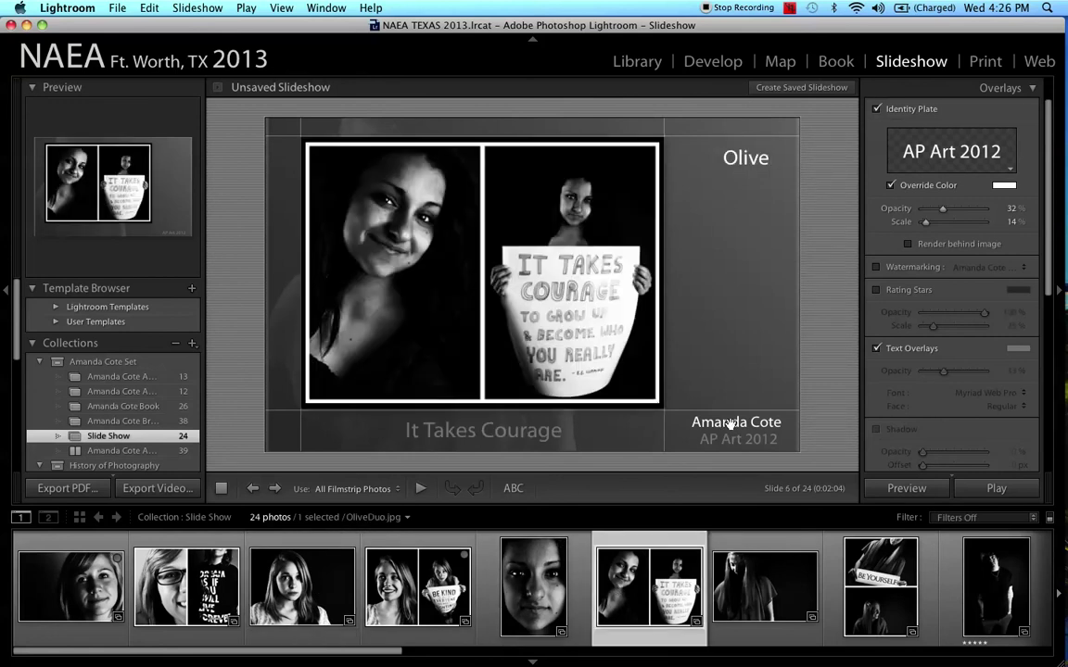
scroll(925, 351, down, 5)
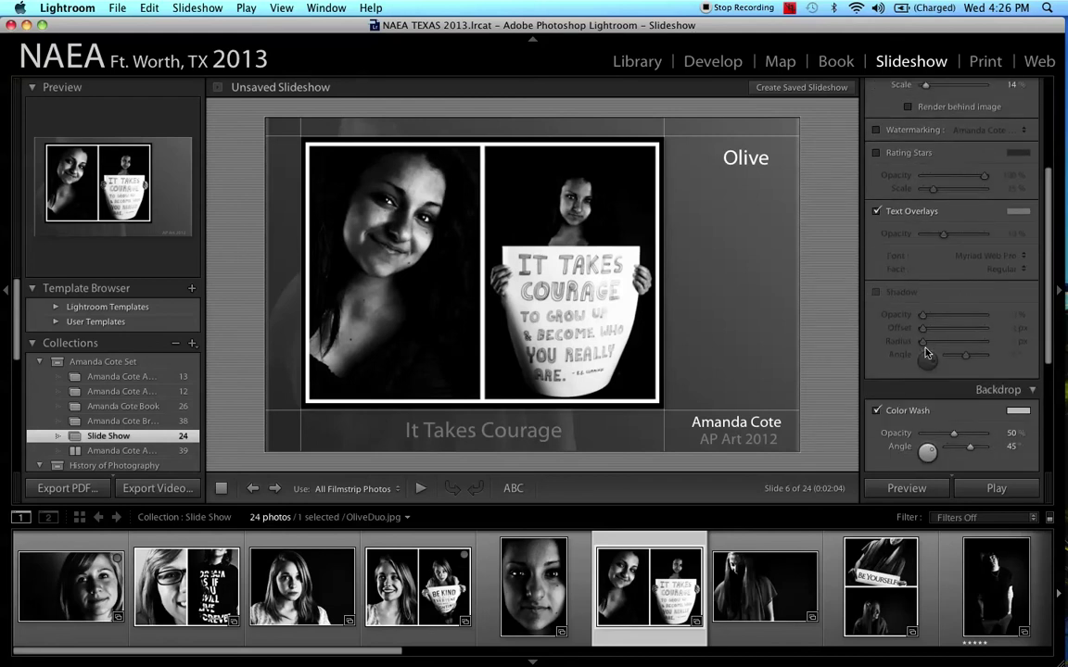
scroll(927, 353, up, 3)
scroll(925, 352, up, 3)
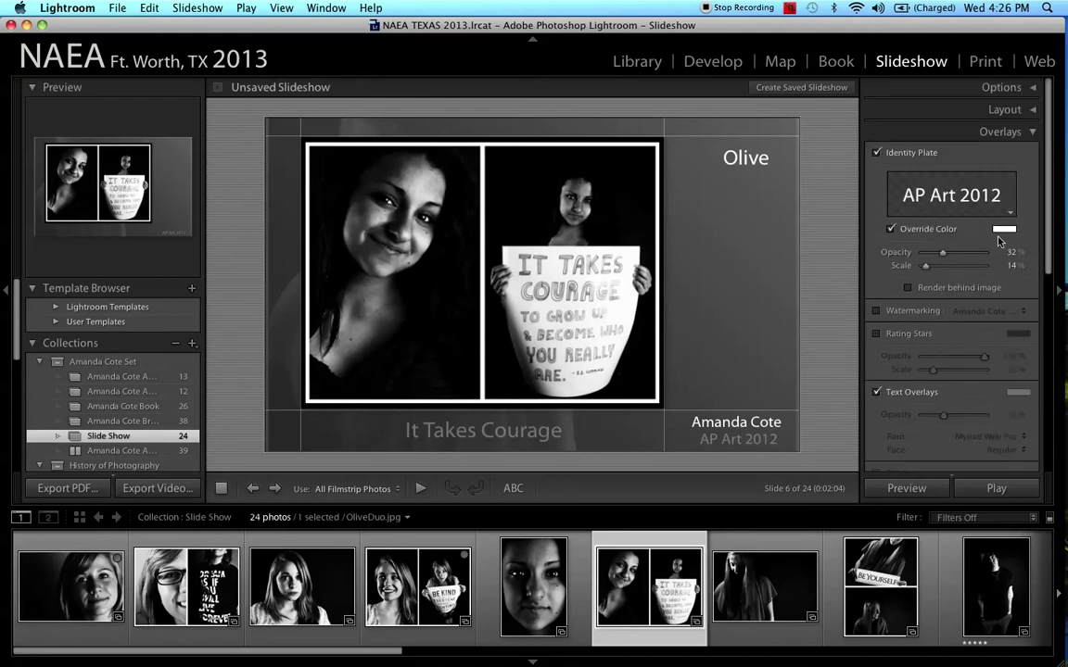
Step: Collapse the Overlays and Backdrop panels and expand the Titles panel
click(1029, 133)
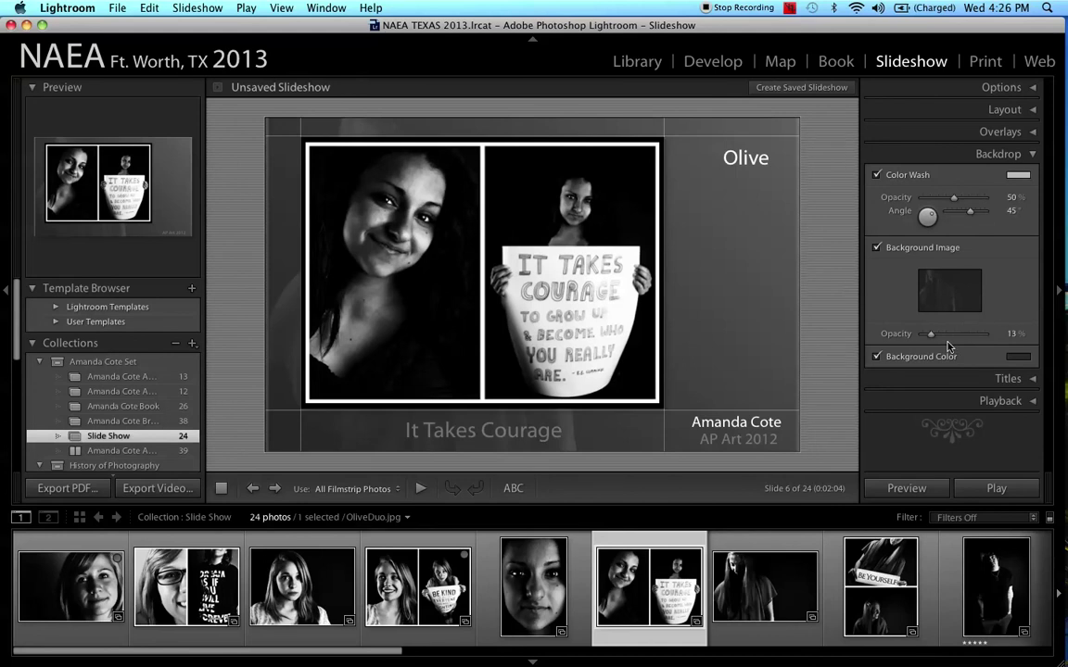
click(1034, 156)
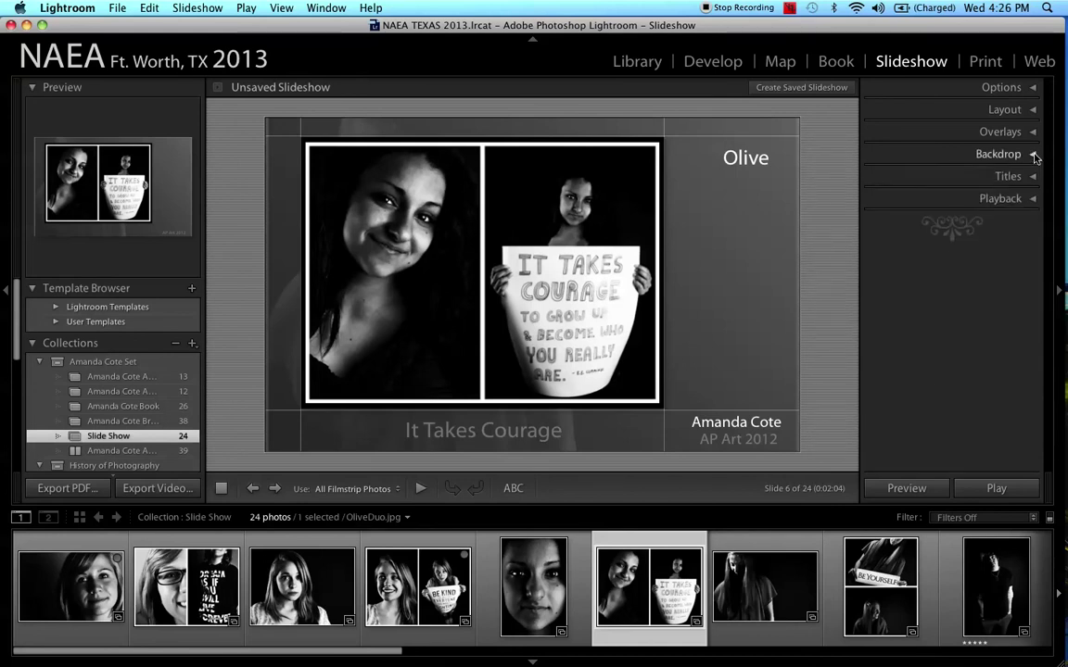
click(1034, 176)
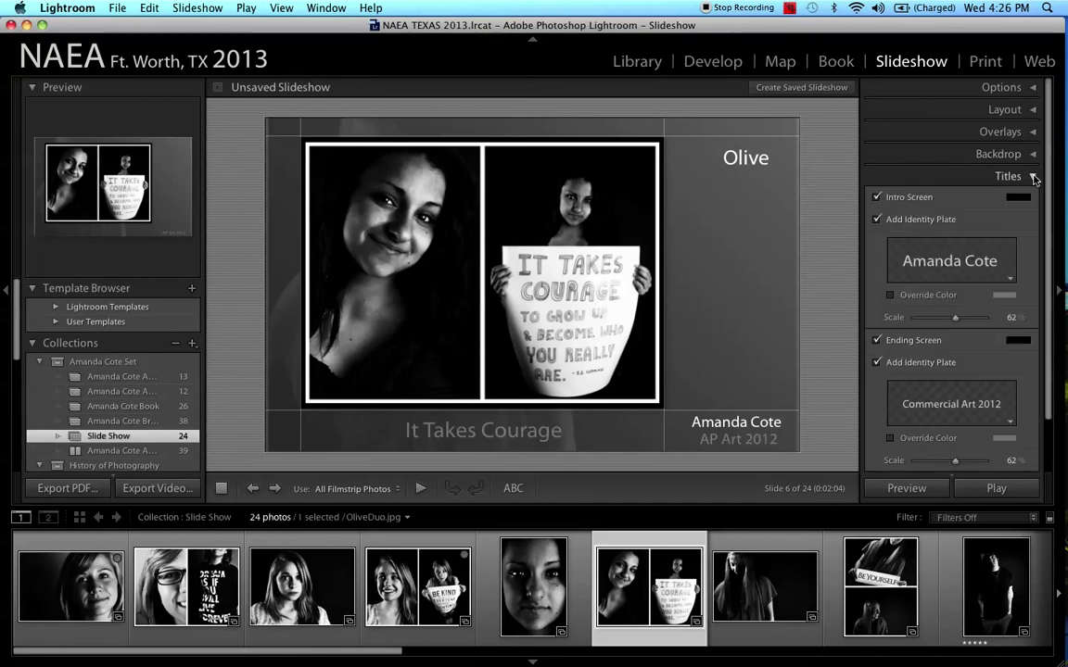